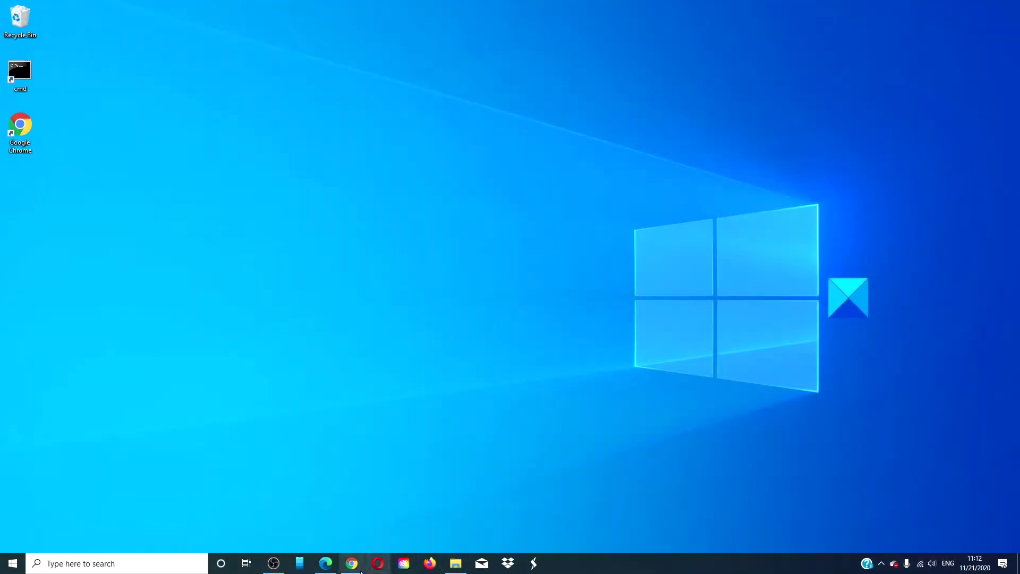
# Review the Chrome shortcut's compatibility settings in Properties, then close it.
pyautogui.rightClick(18, 121)
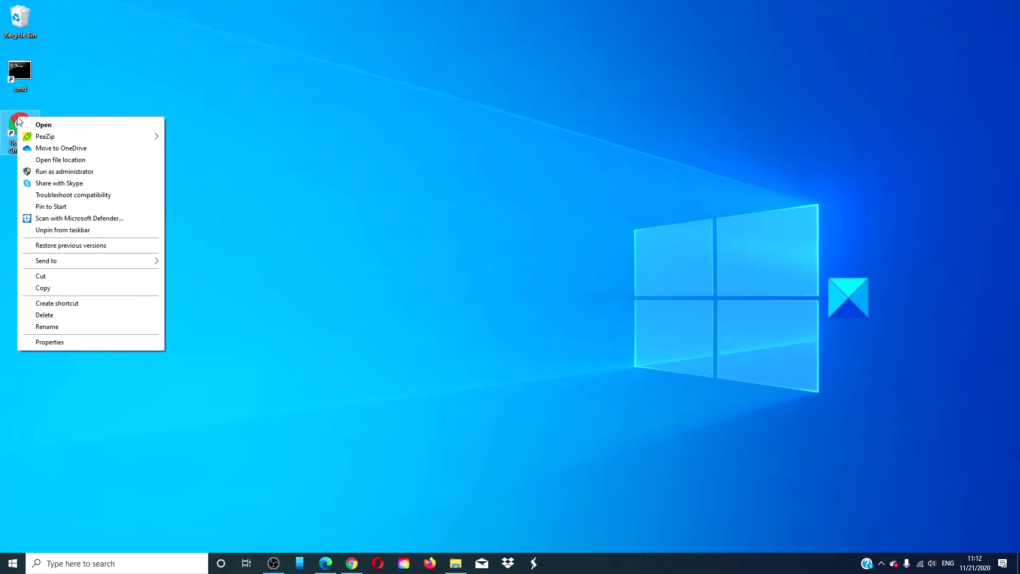
pyautogui.click(74, 343)
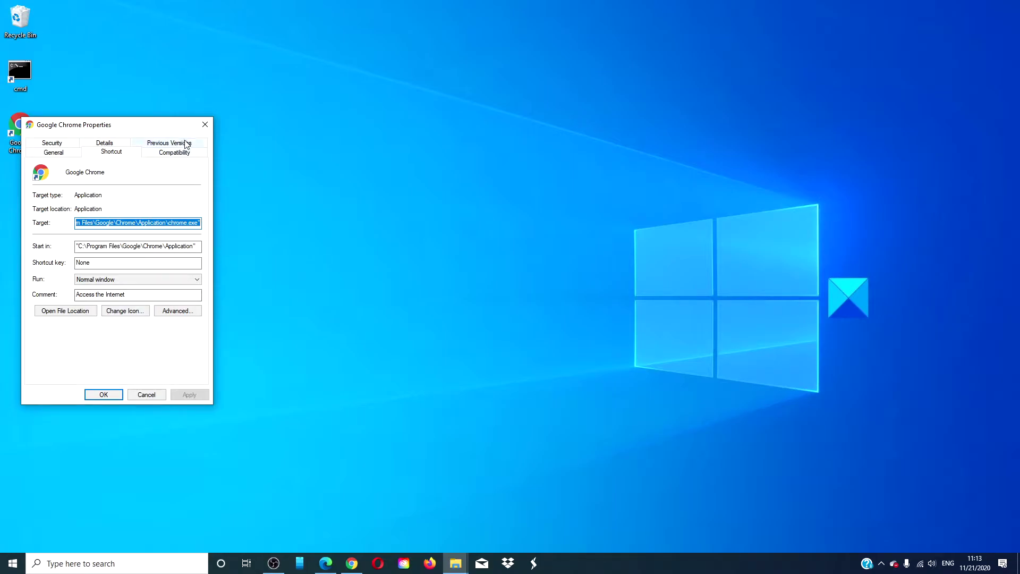
pyautogui.click(166, 154)
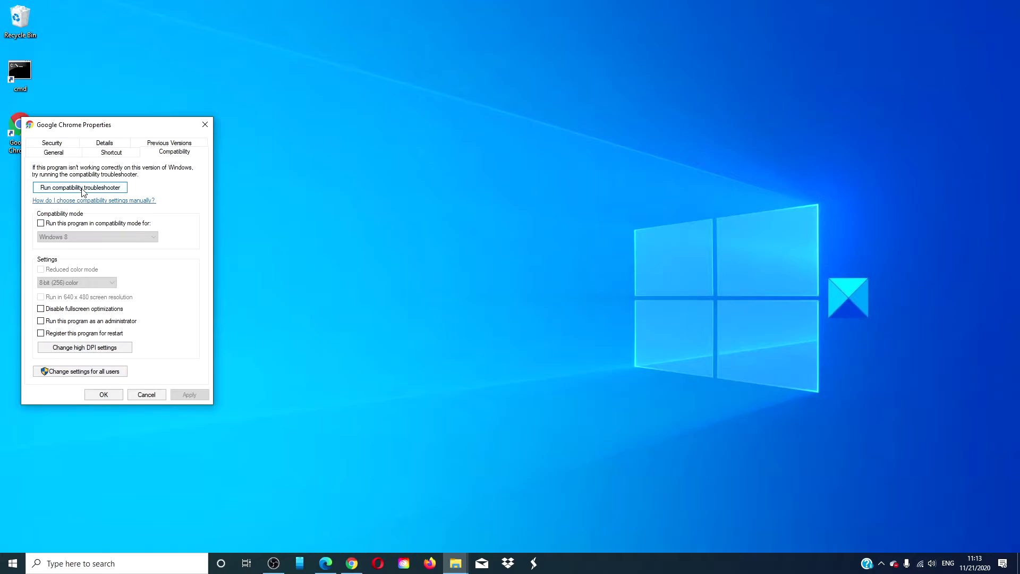
pyautogui.click(205, 127)
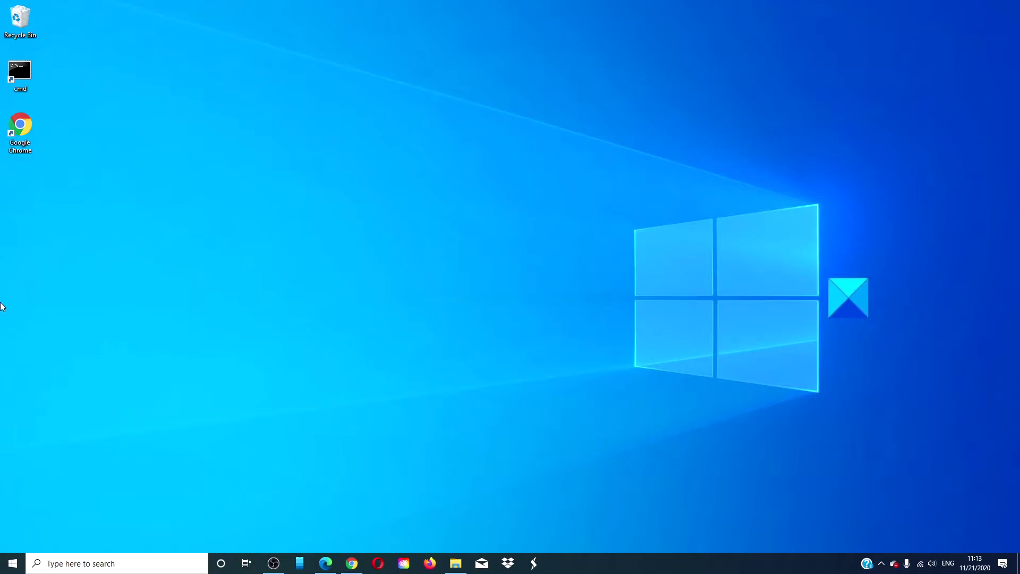
# Show the Chrome shortcut's Security permissions and Advanced settings with its owner.
pyautogui.rightClick(24, 120)
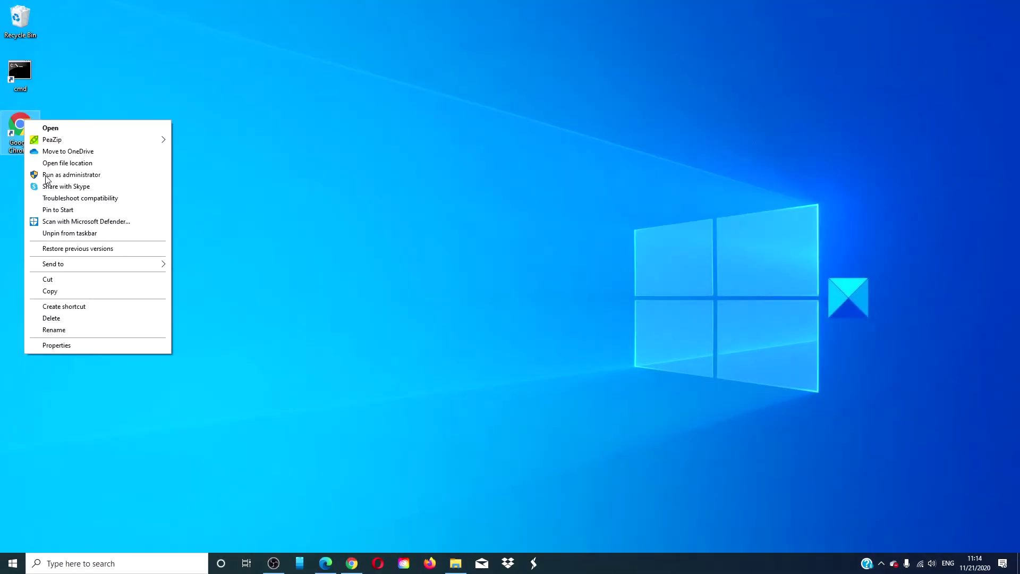
pyautogui.click(56, 345)
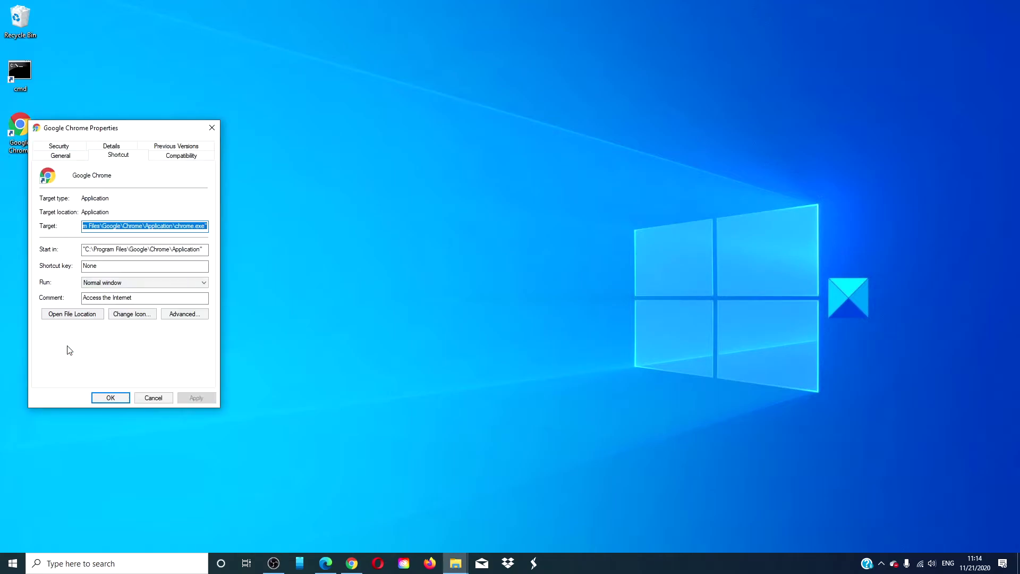
pyautogui.click(58, 147)
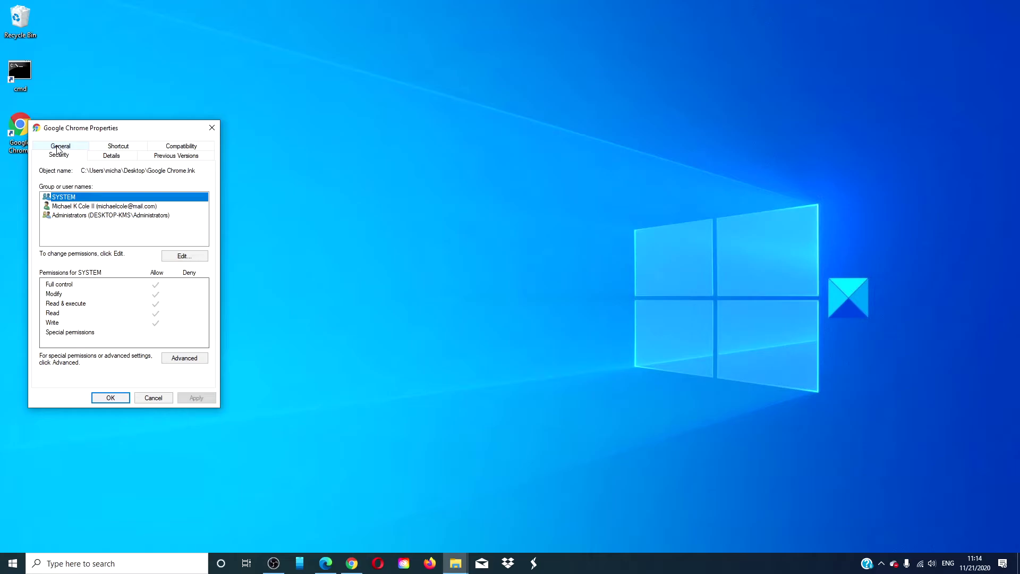
pyautogui.click(194, 361)
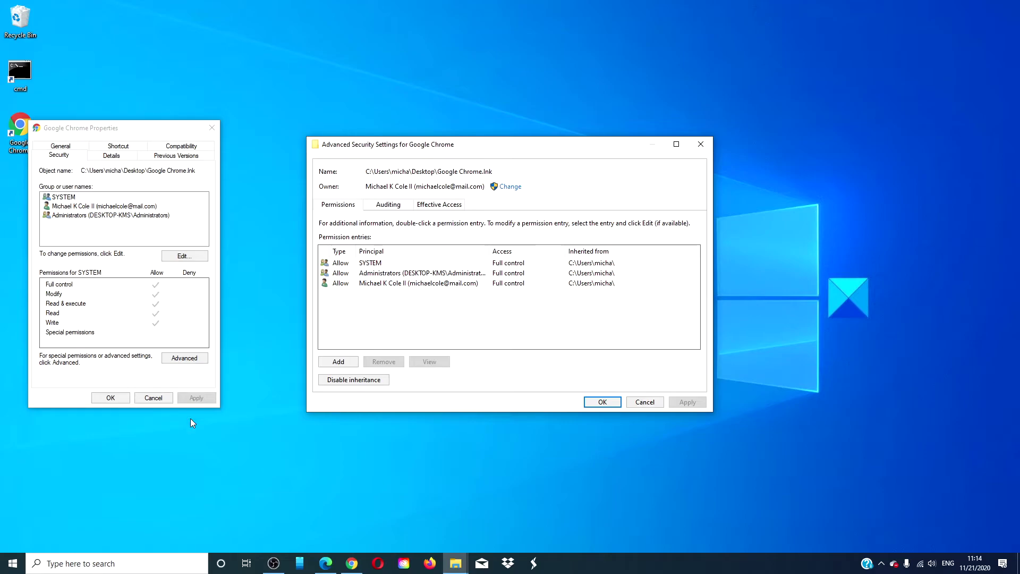
# Start changing the Chrome shortcut's owner, list all accounts, then cancel without choosing.
pyautogui.click(509, 186)
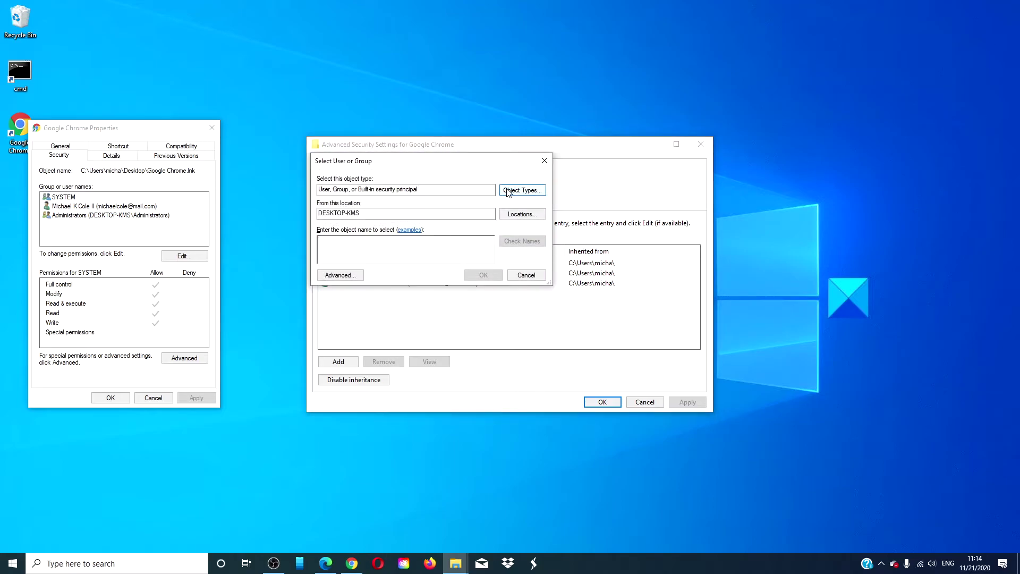
pyautogui.click(346, 275)
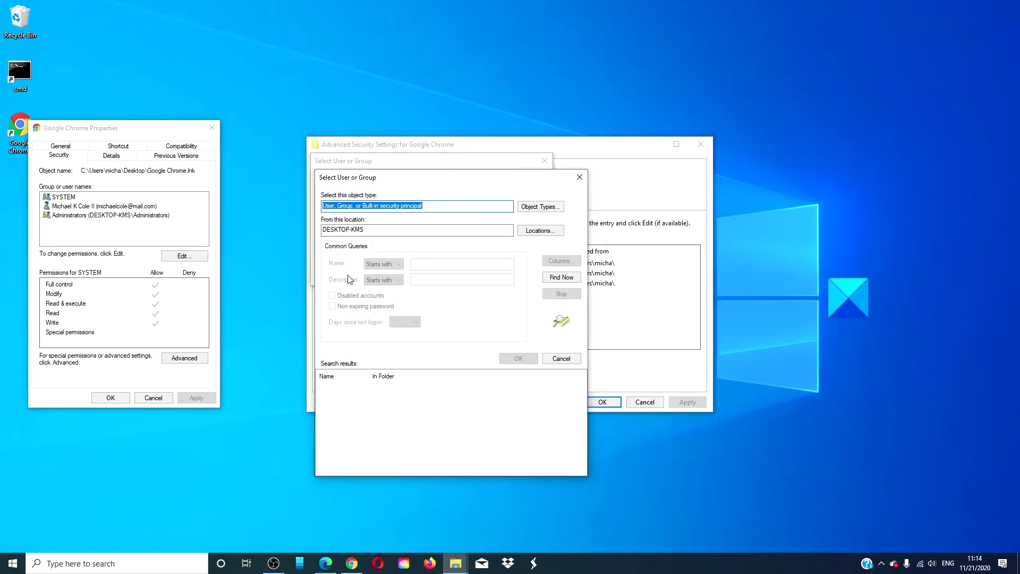
pyautogui.click(561, 278)
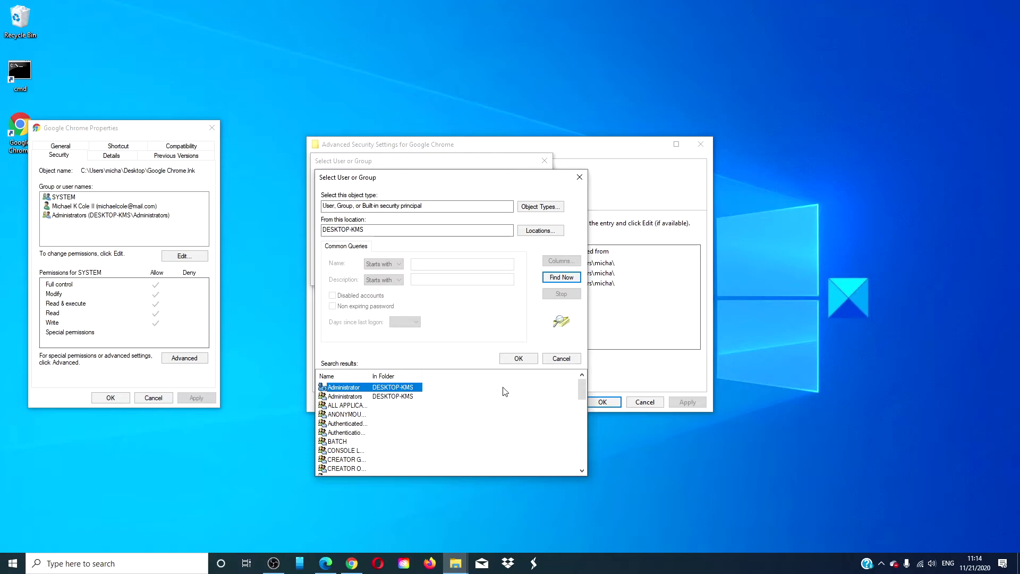
pyautogui.click(578, 179)
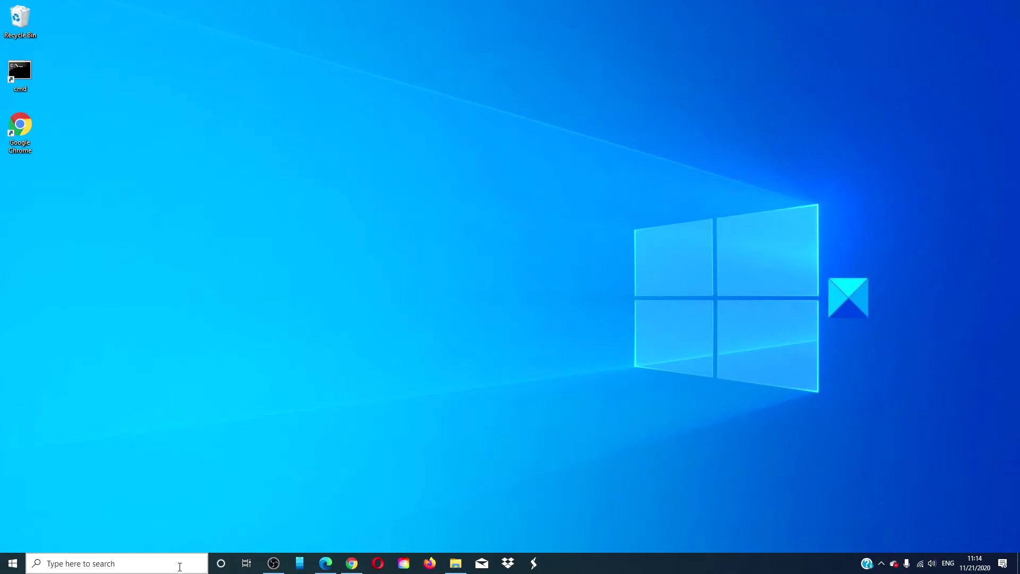
# Run regsvr32.exe vbscript.dll in a Command Prompt launched as administrator.
pyautogui.click(180, 566)
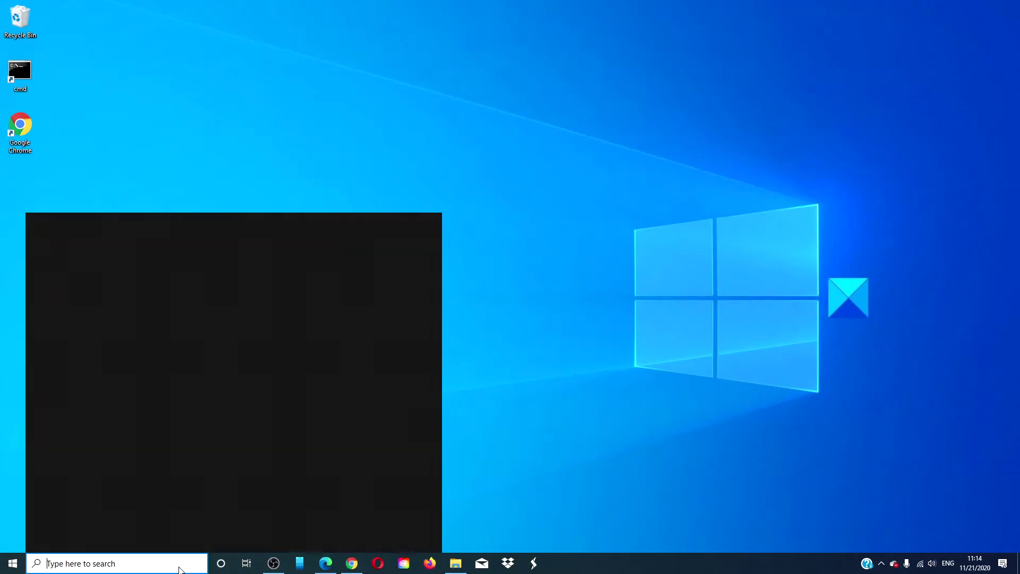
pyautogui.write('c')
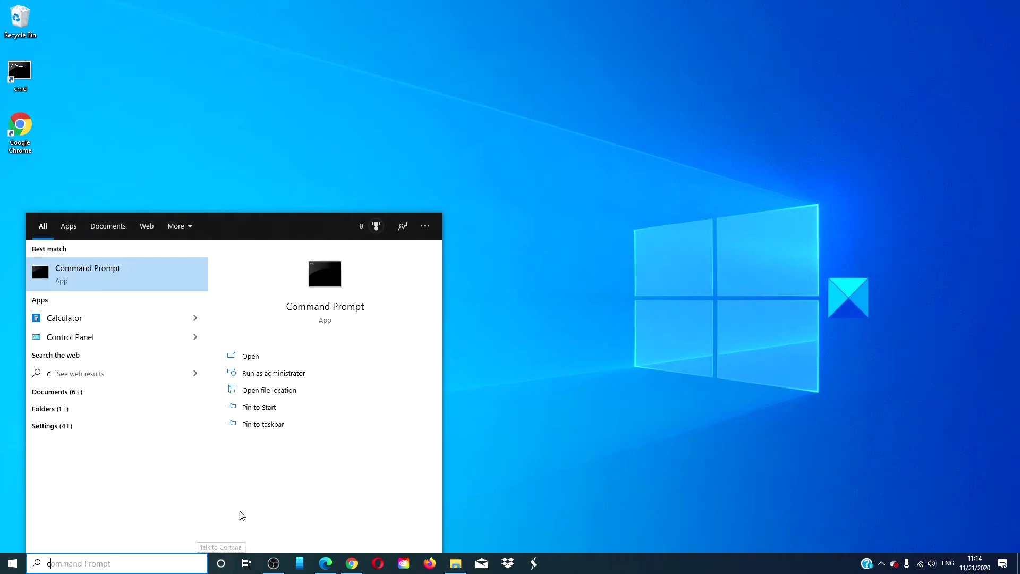
pyautogui.click(274, 373)
pyautogui.write('regsvr32.exe v')
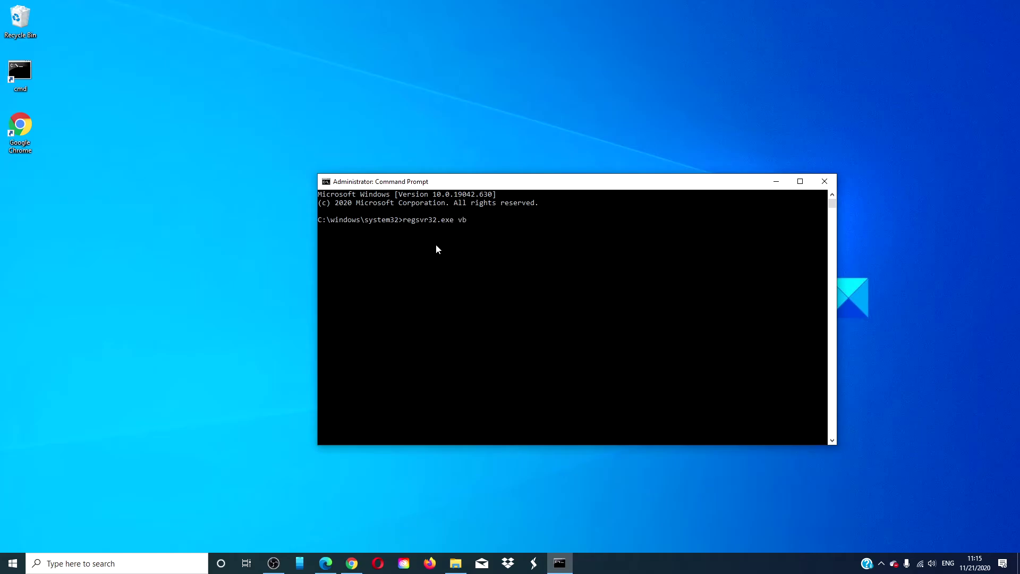
pyautogui.write('bscript')
pyautogui.write('.dll')
pyautogui.press('Return')
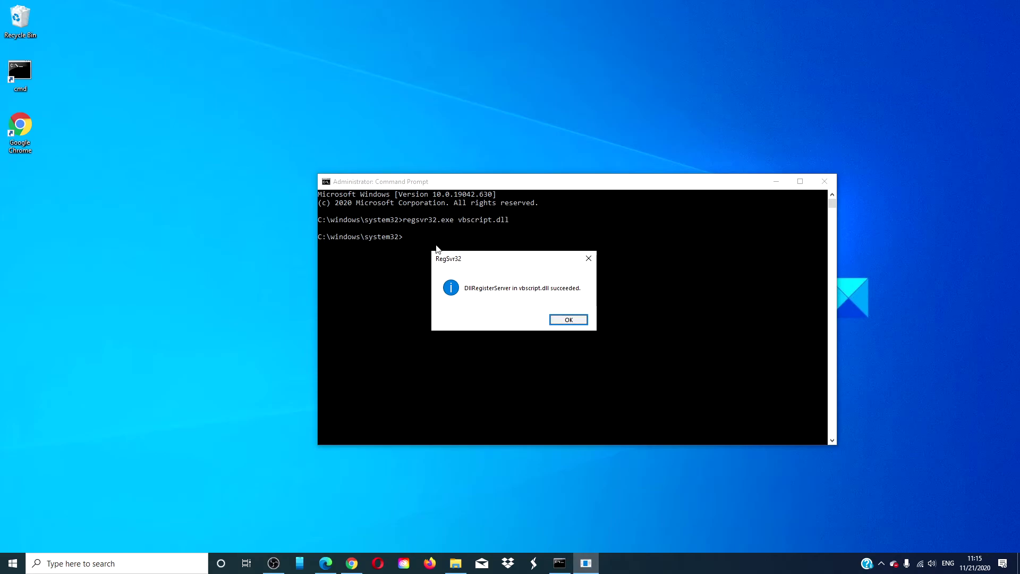
# Dismiss the RegSvr32 success message and exit the Command Prompt.
pyautogui.click(581, 322)
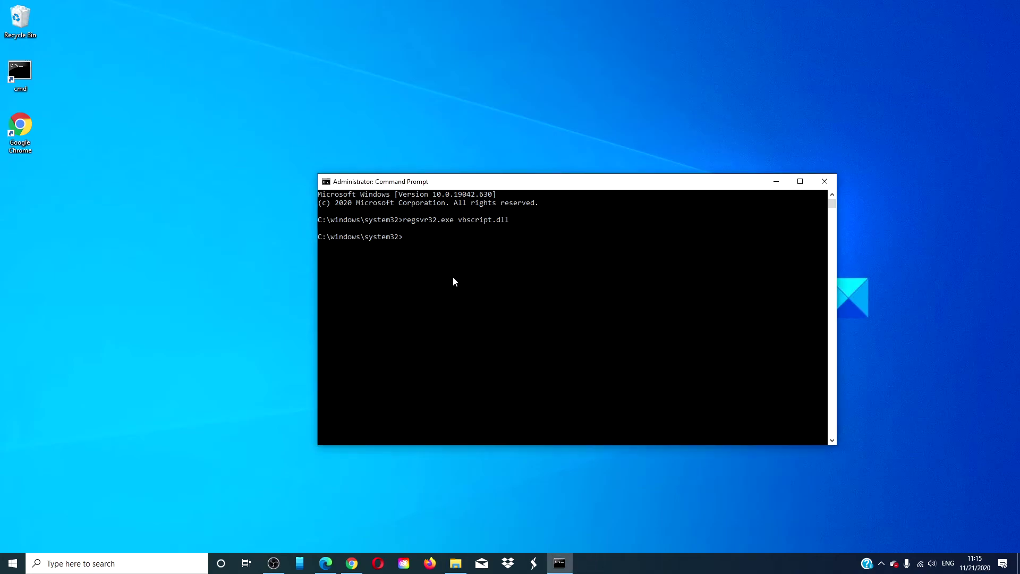
pyautogui.click(415, 237)
pyautogui.write('e')
pyautogui.write('xit')
pyautogui.press('Return')
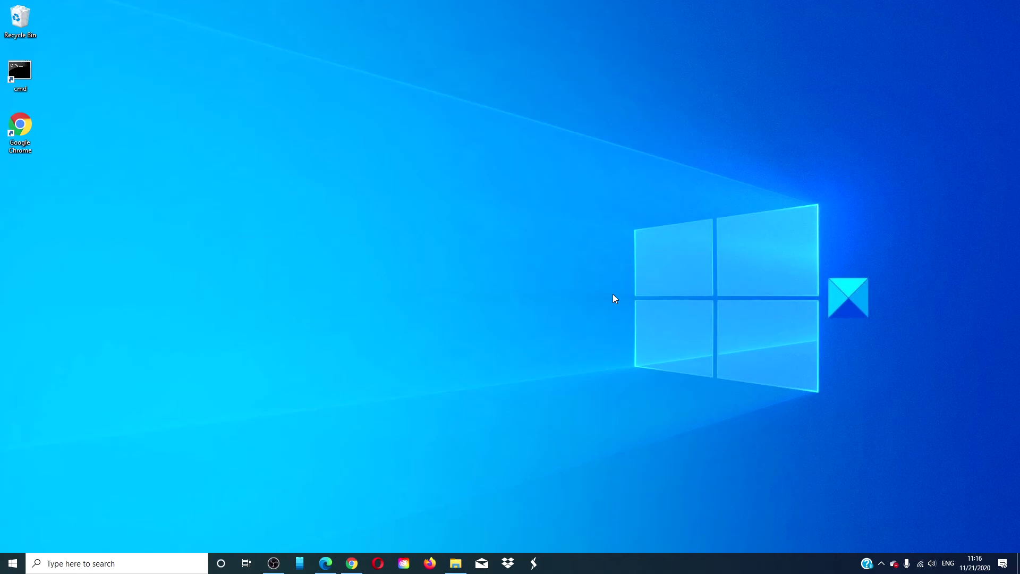
# Switch to Edge showing TheWindowsClub's Error 2753 article.
pyautogui.click(326, 563)
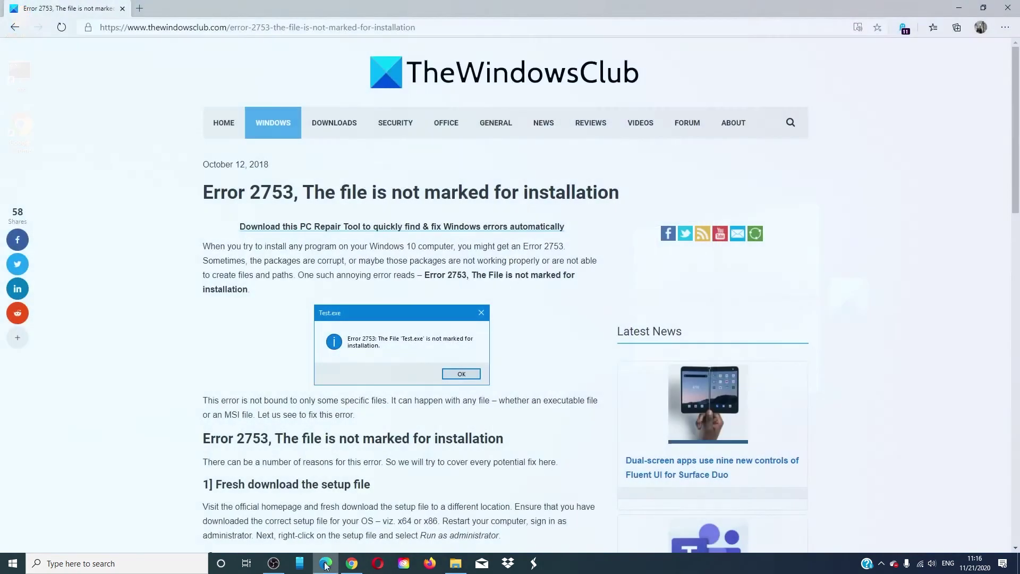